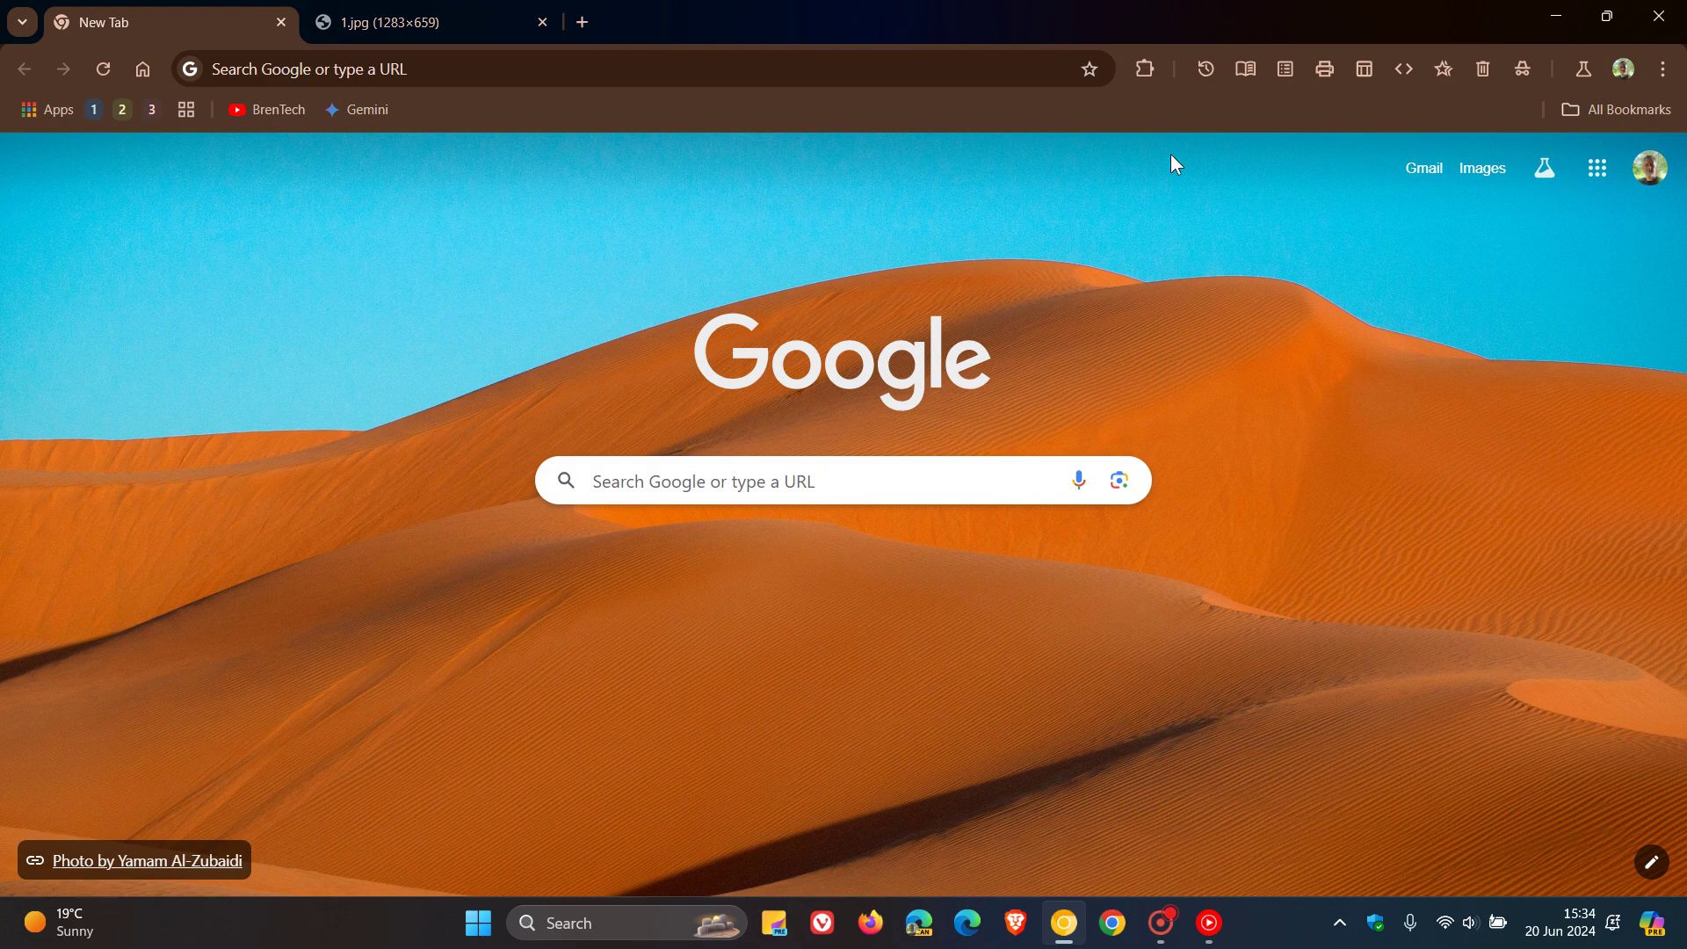
Check the uBlock Origin panel from the extensions menu, then show the 1.jpg screenshot tab
{"action": "left_click", "coordinate": [1144, 70]}
{"action": "left_click", "coordinate": [983, 342]}
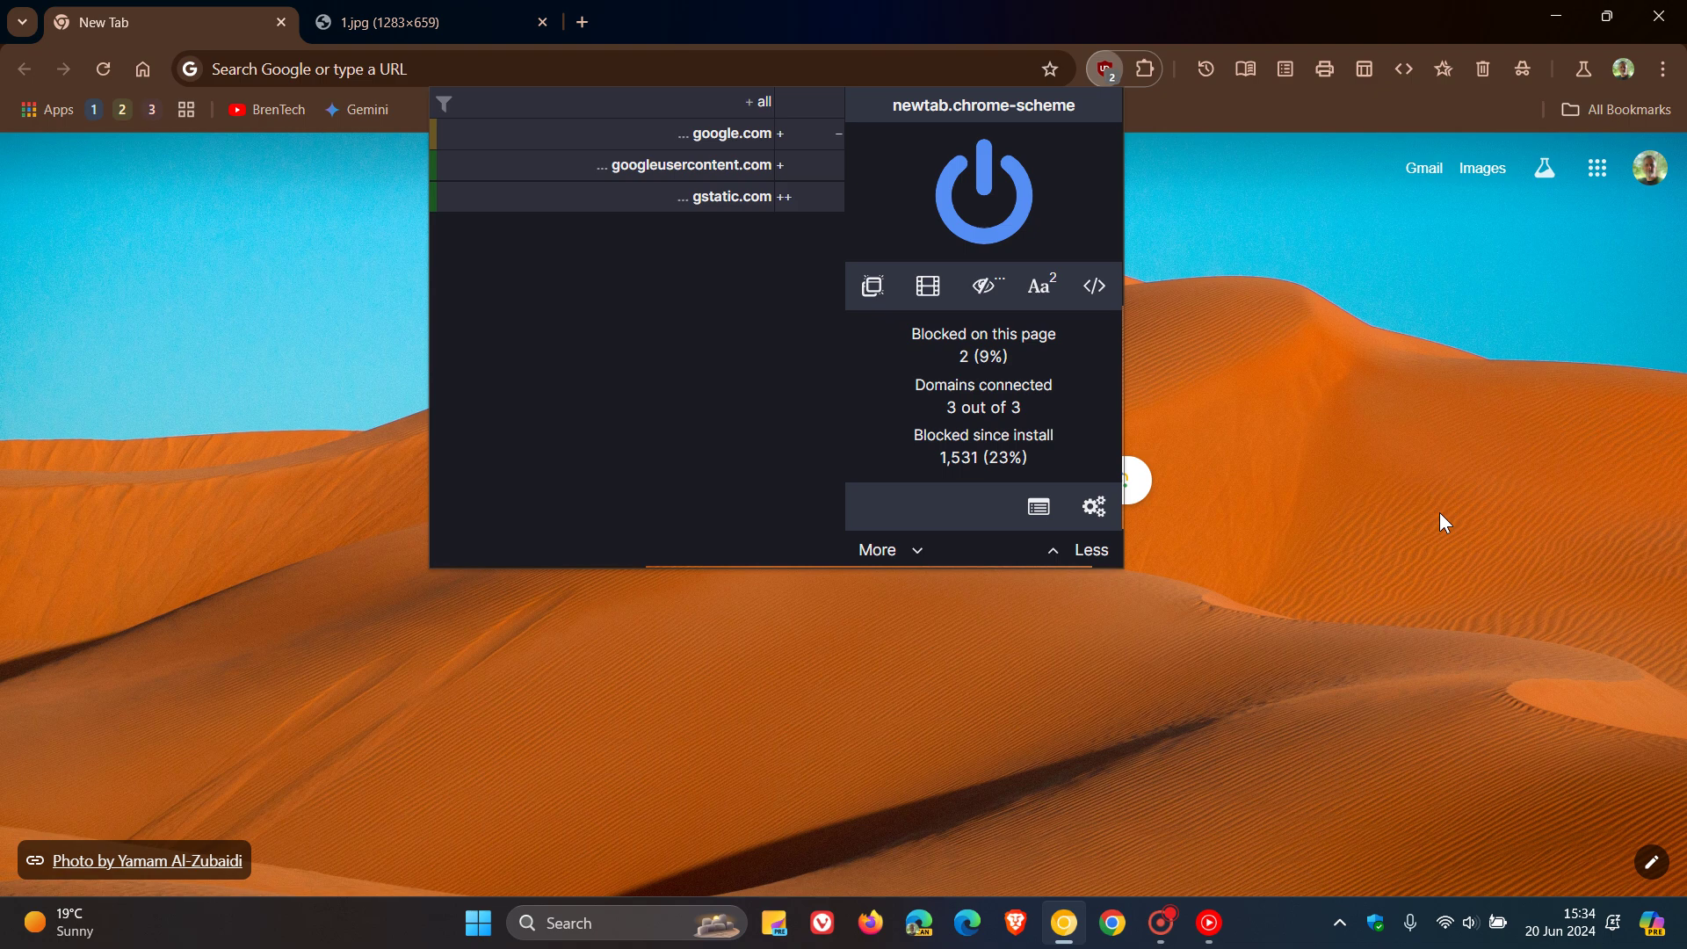
{"action": "left_click", "coordinate": [1440, 523]}
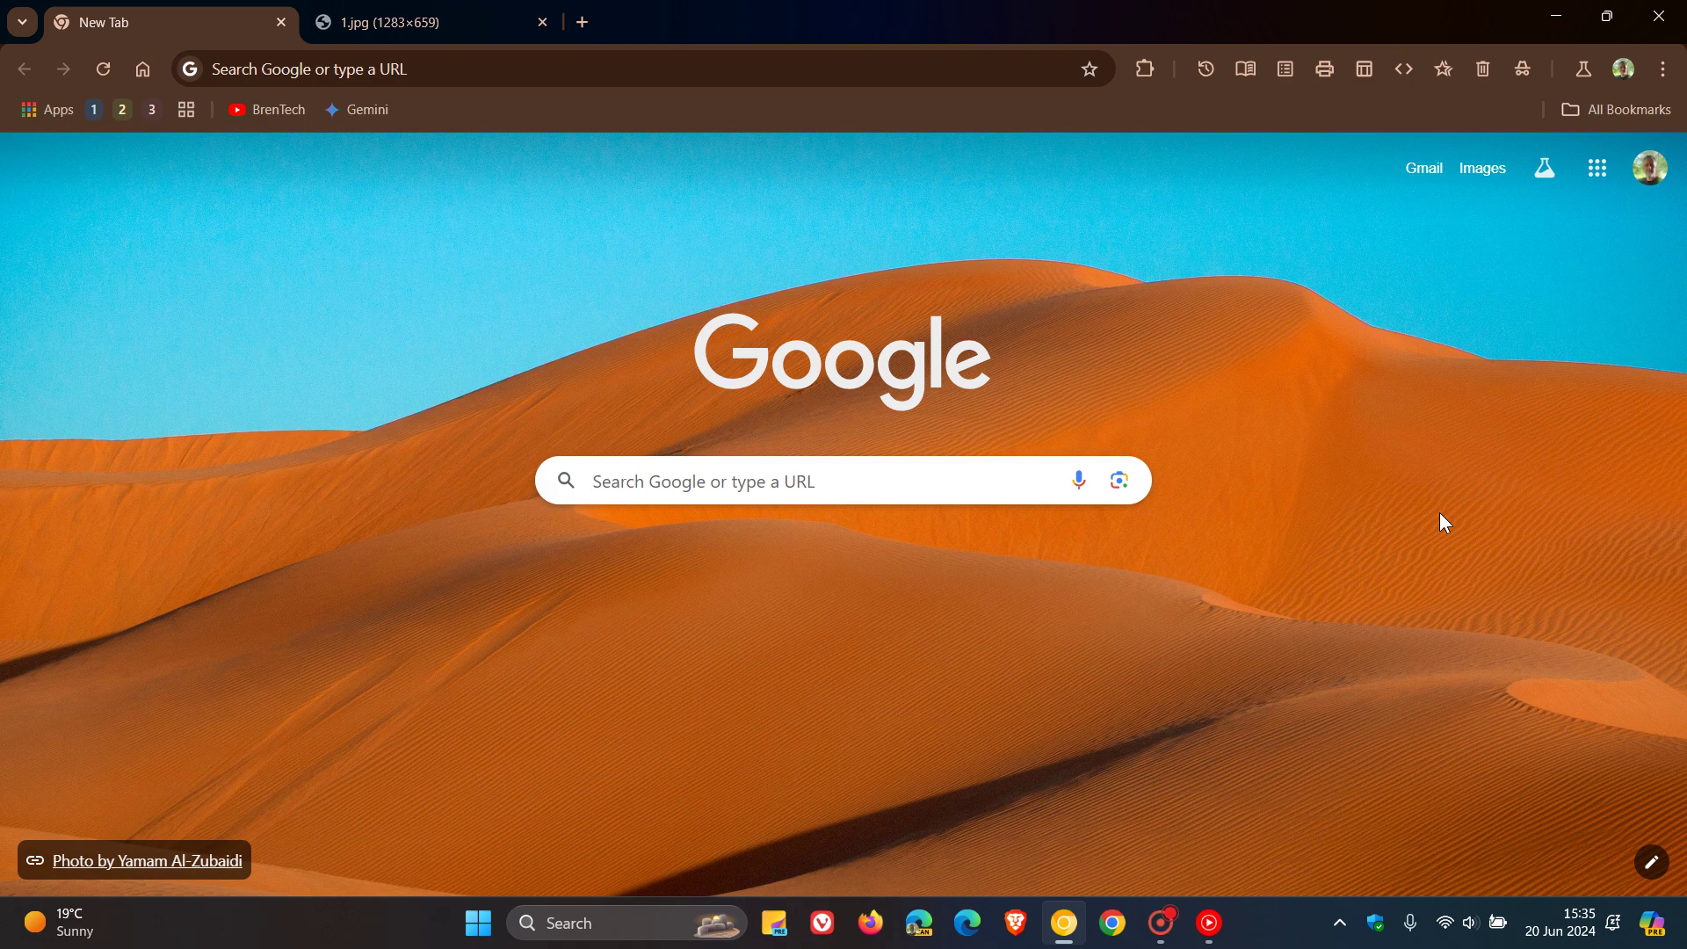
{"action": "left_click", "coordinate": [457, 23]}
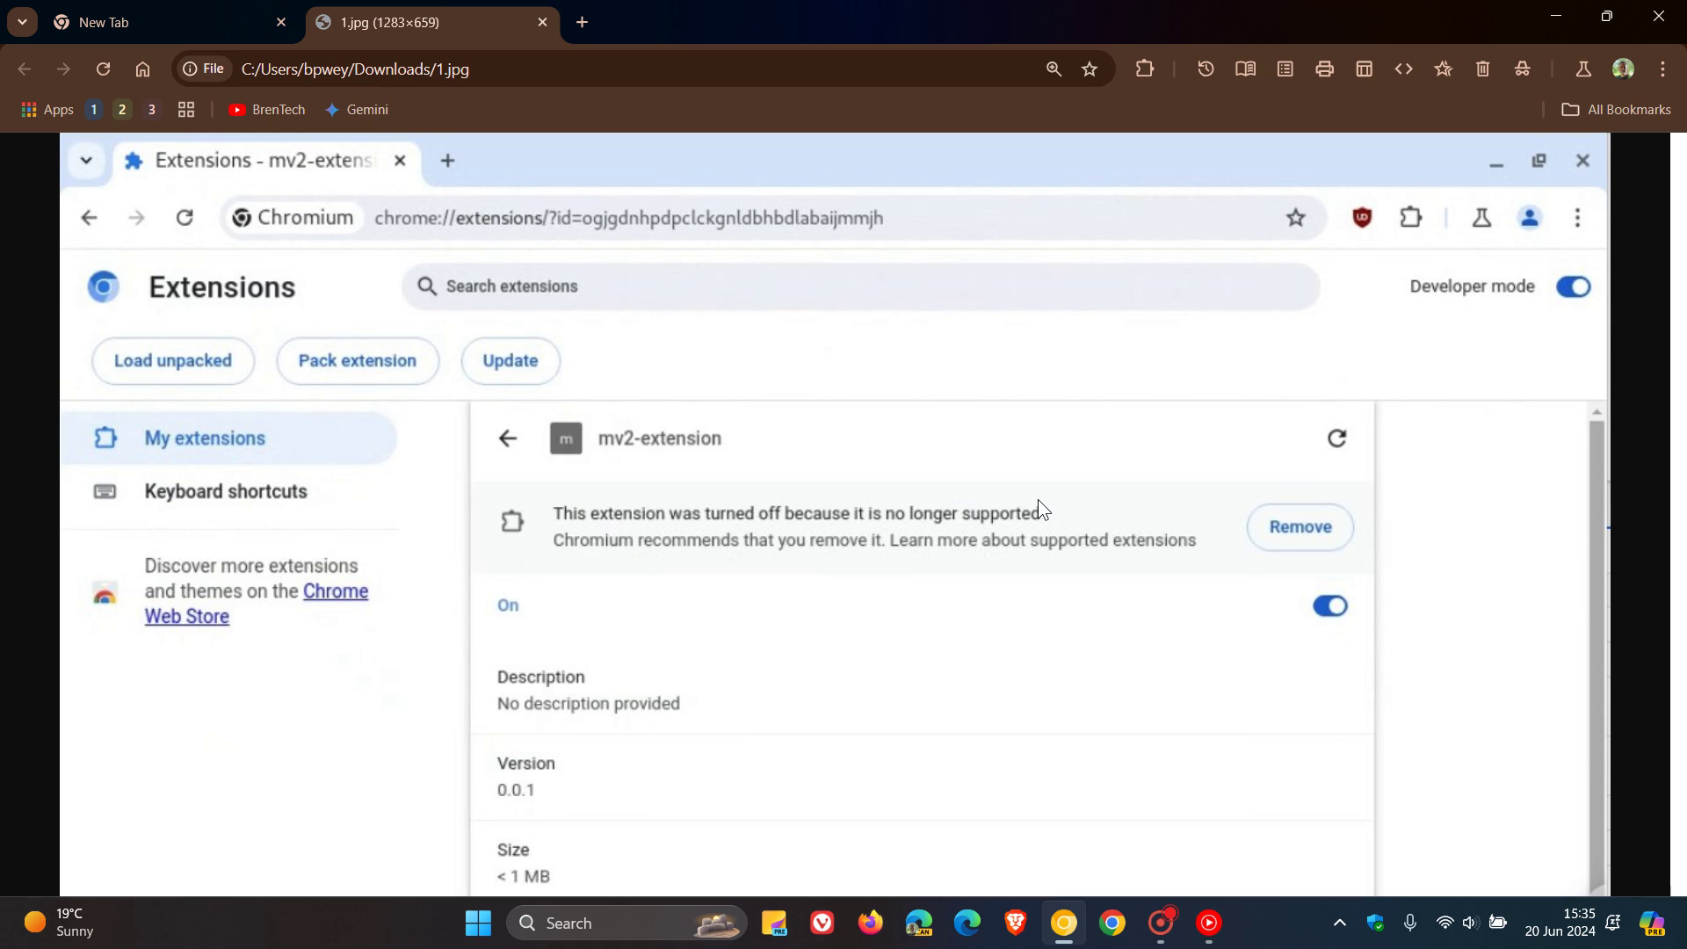
View uBlock Origin's panel on the screenshot tab, then return to the New Tab page
{"action": "left_click", "coordinate": [1143, 70]}
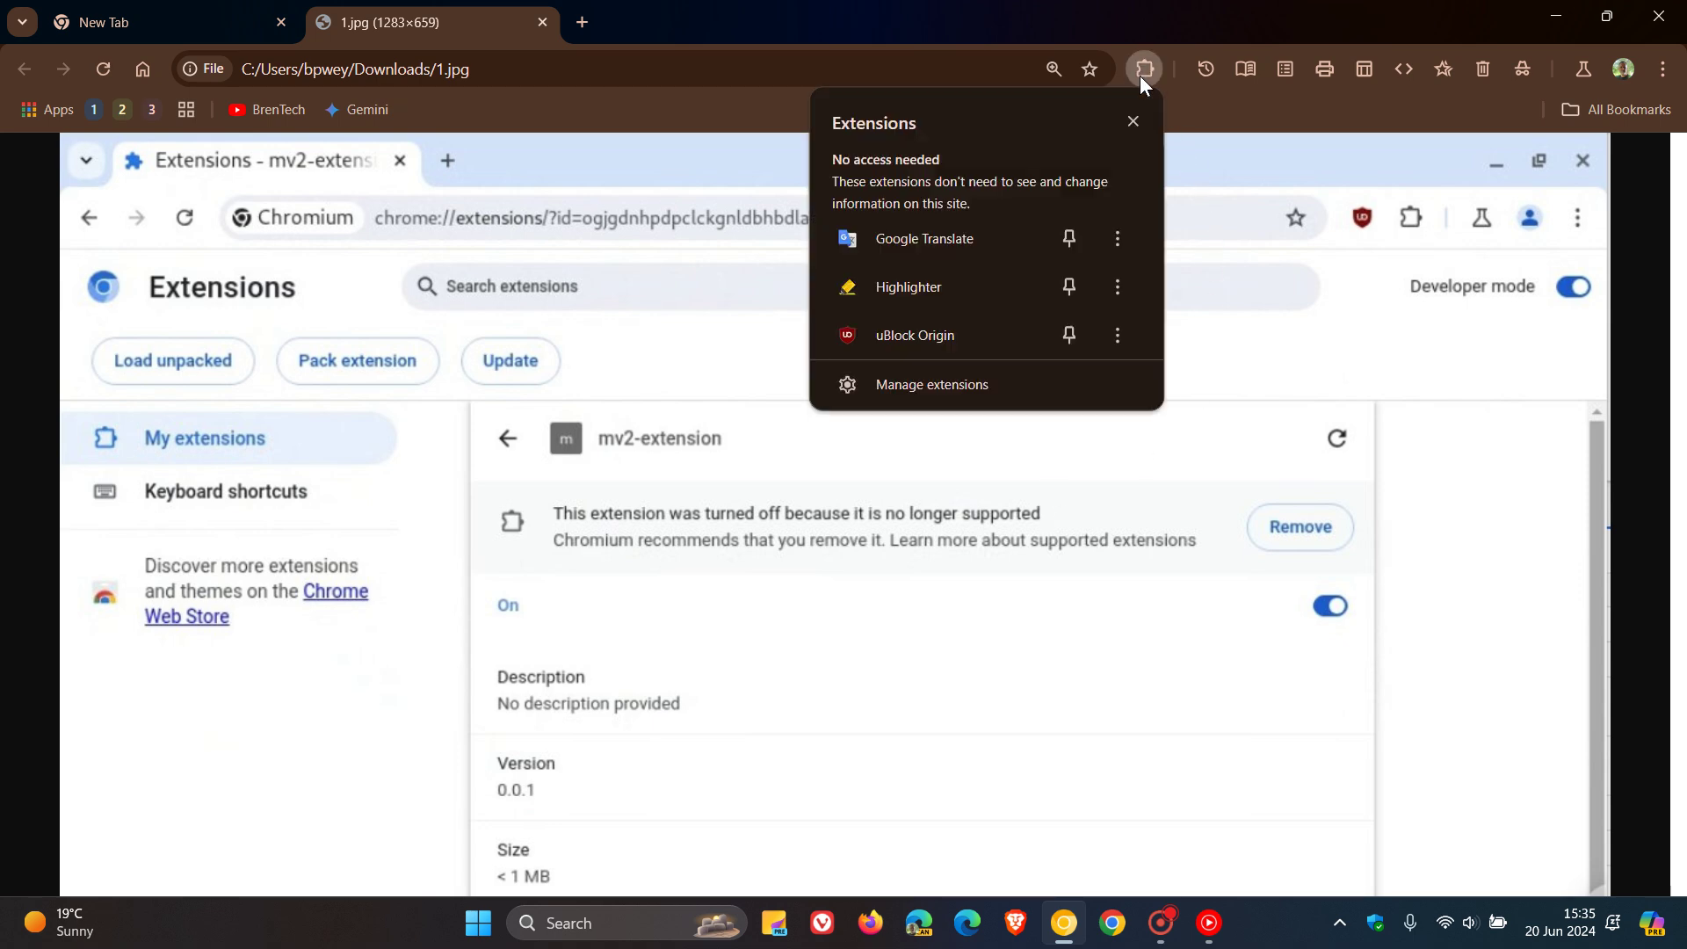
{"action": "left_click", "coordinate": [972, 337]}
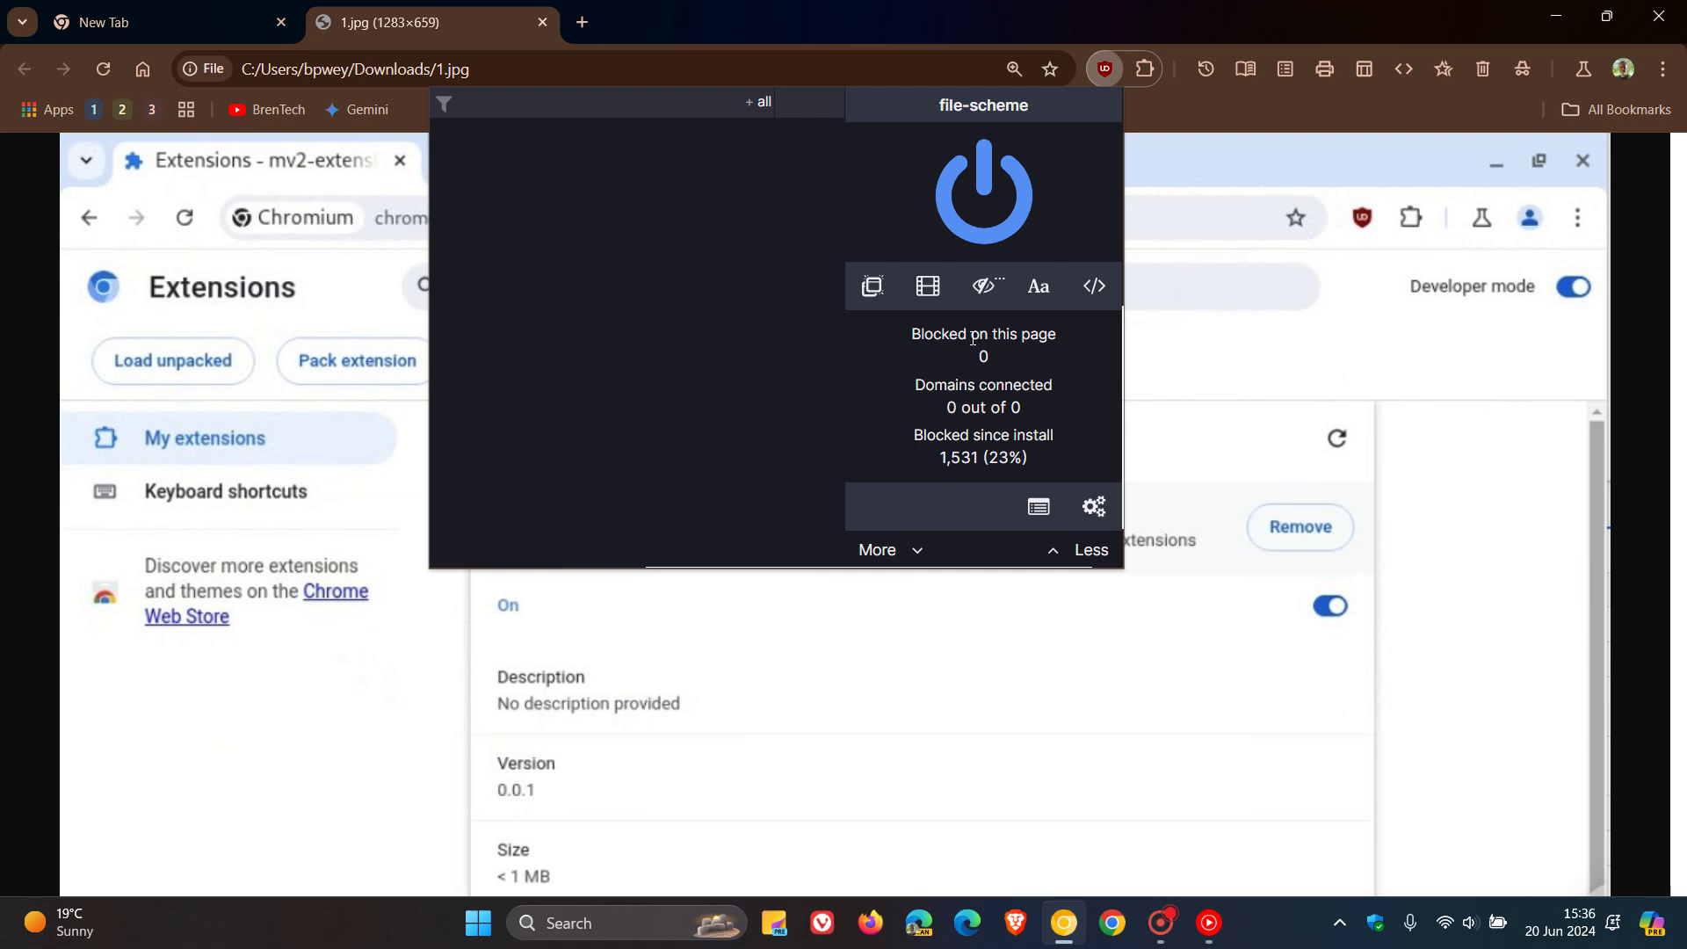
{"action": "left_click", "coordinate": [1196, 112]}
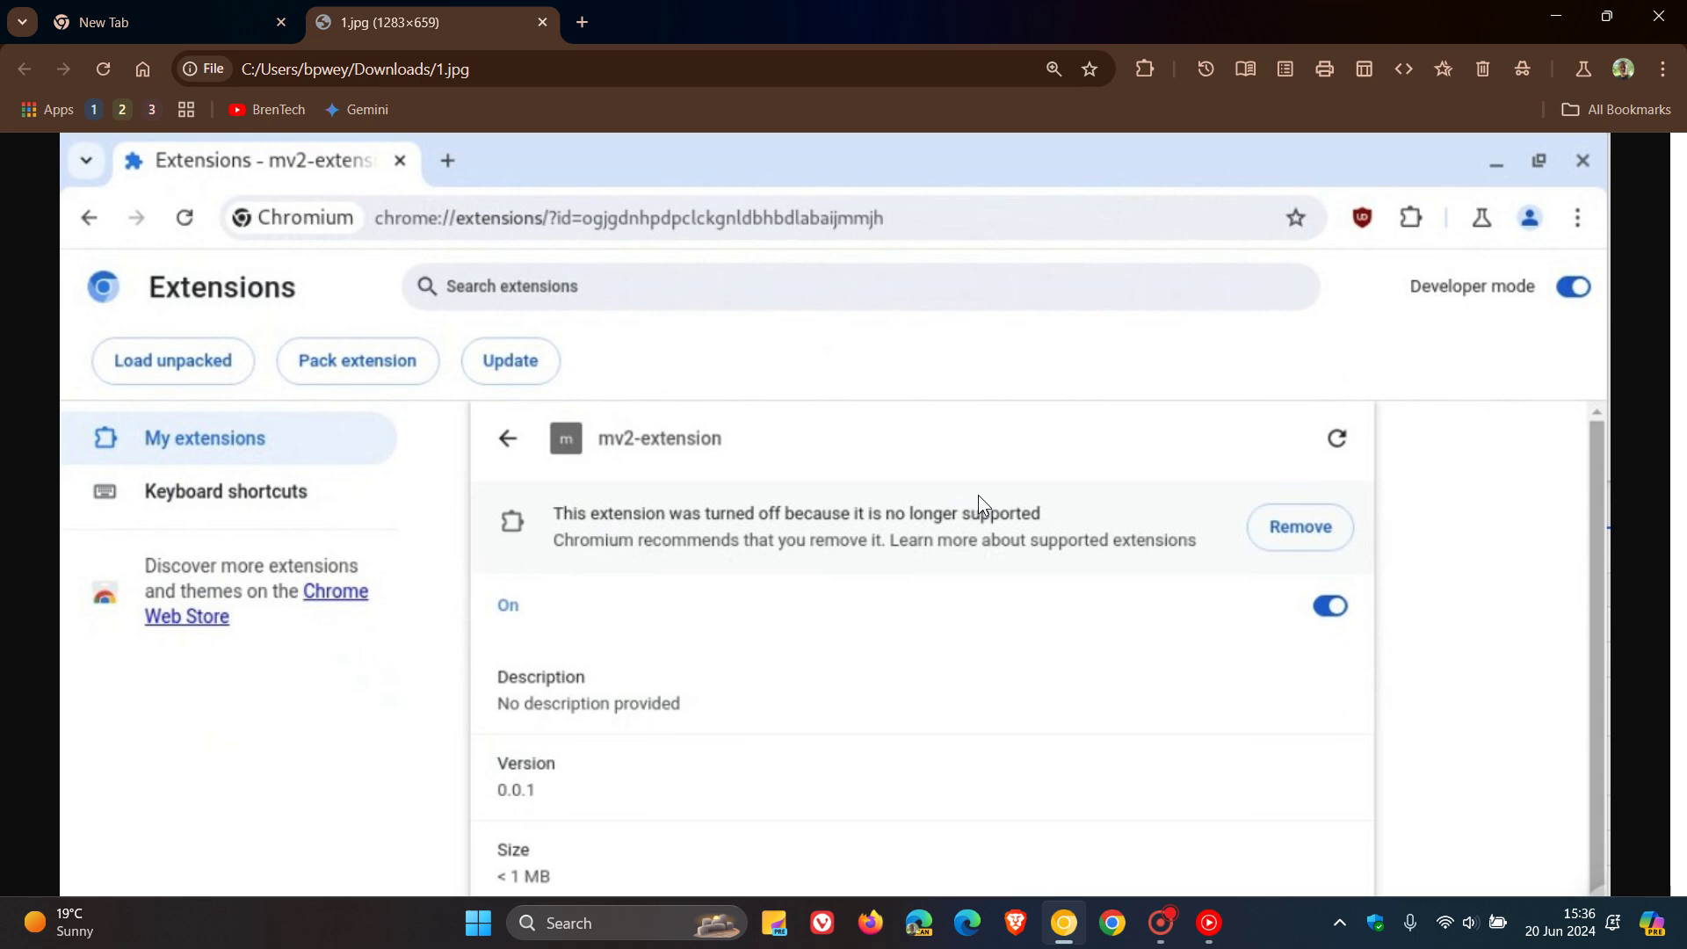
{"action": "left_click", "coordinate": [160, 26]}
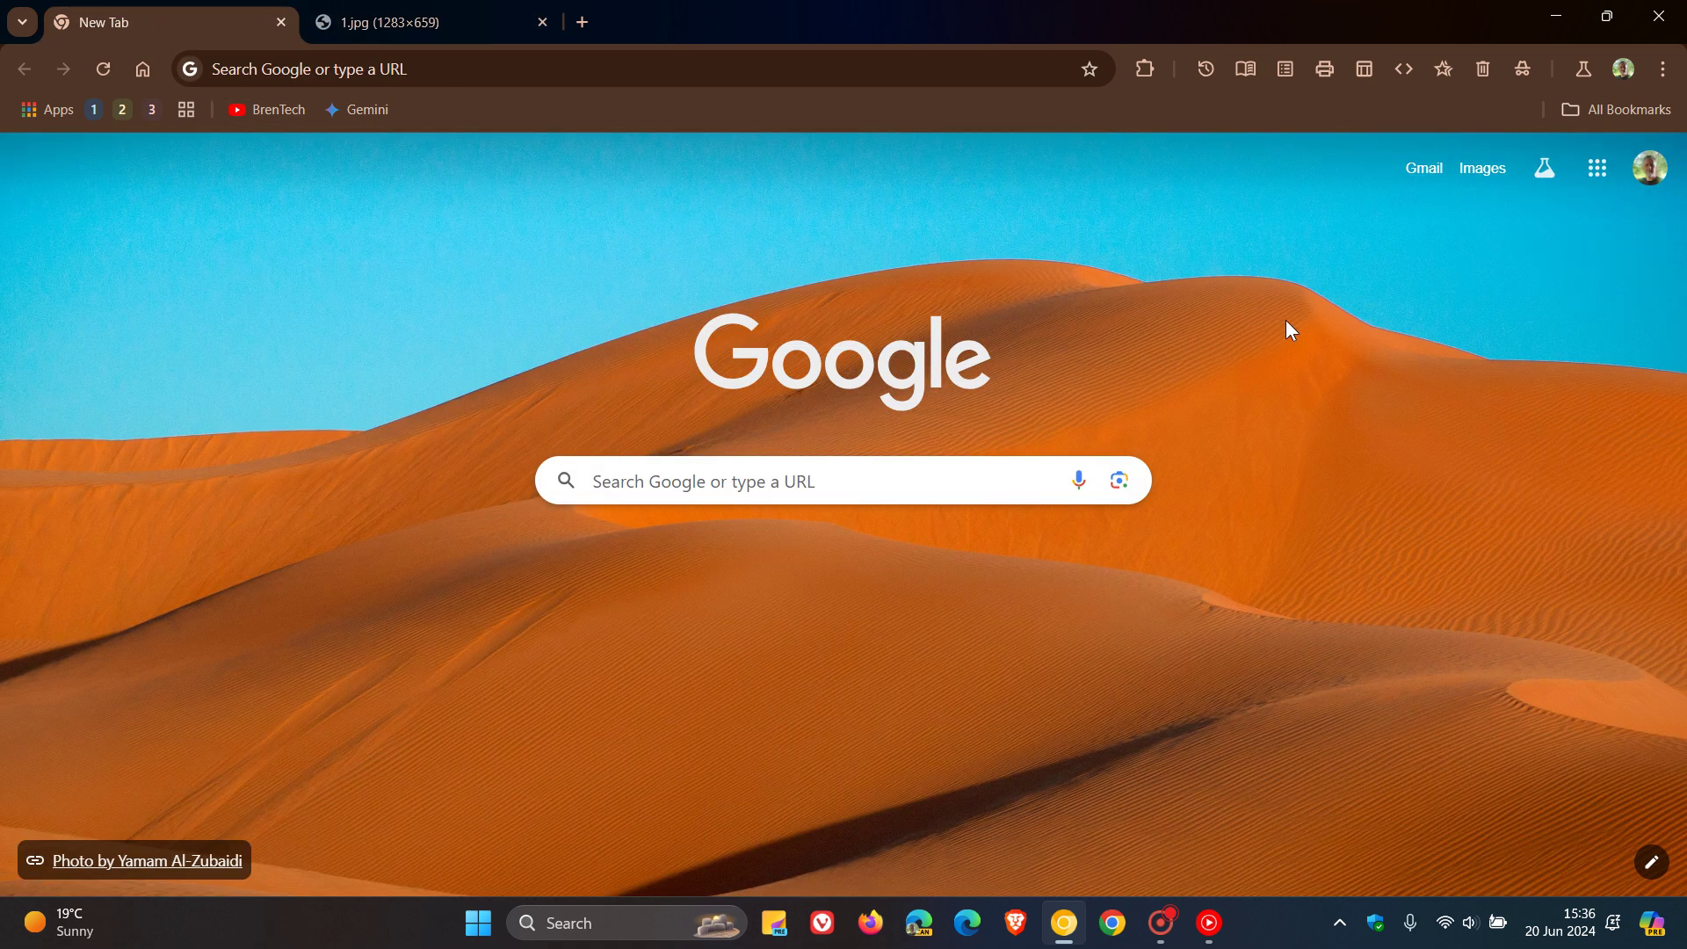